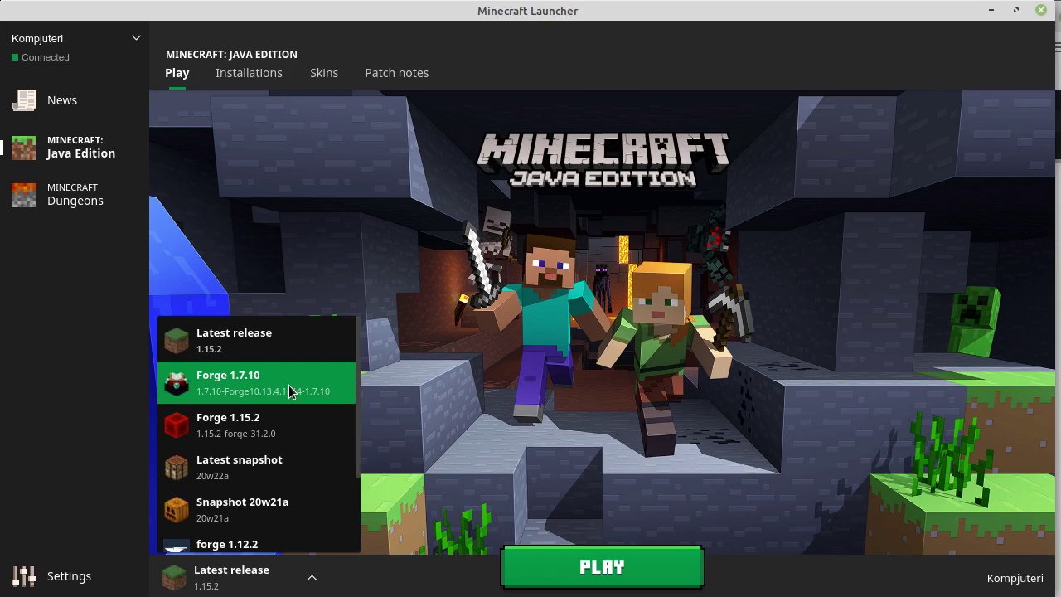
- Look over the versions available to launch and open the list of Java Edition installations
click(253, 580)
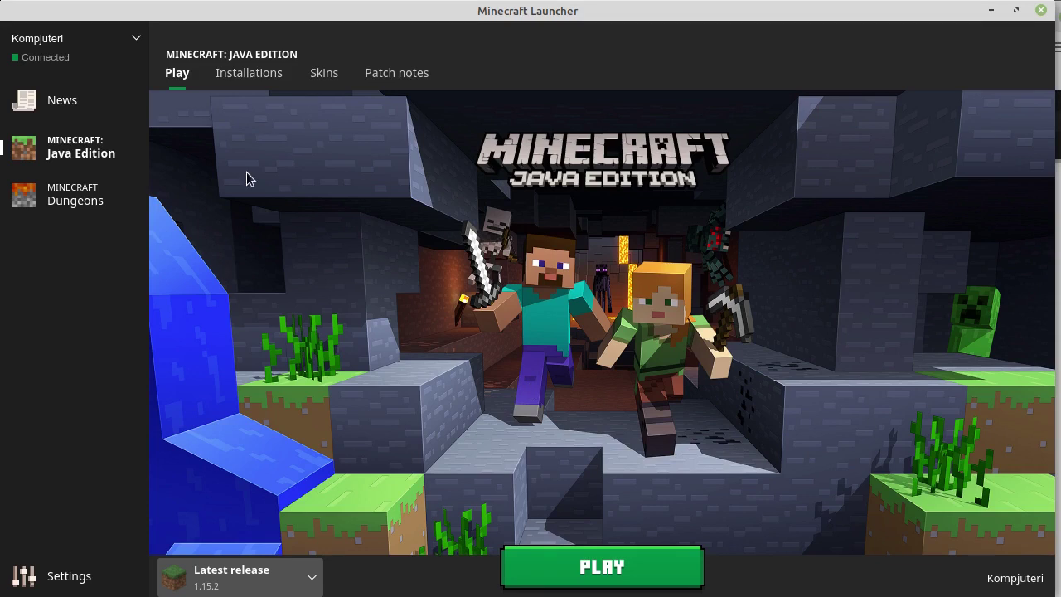
click(249, 73)
click(176, 73)
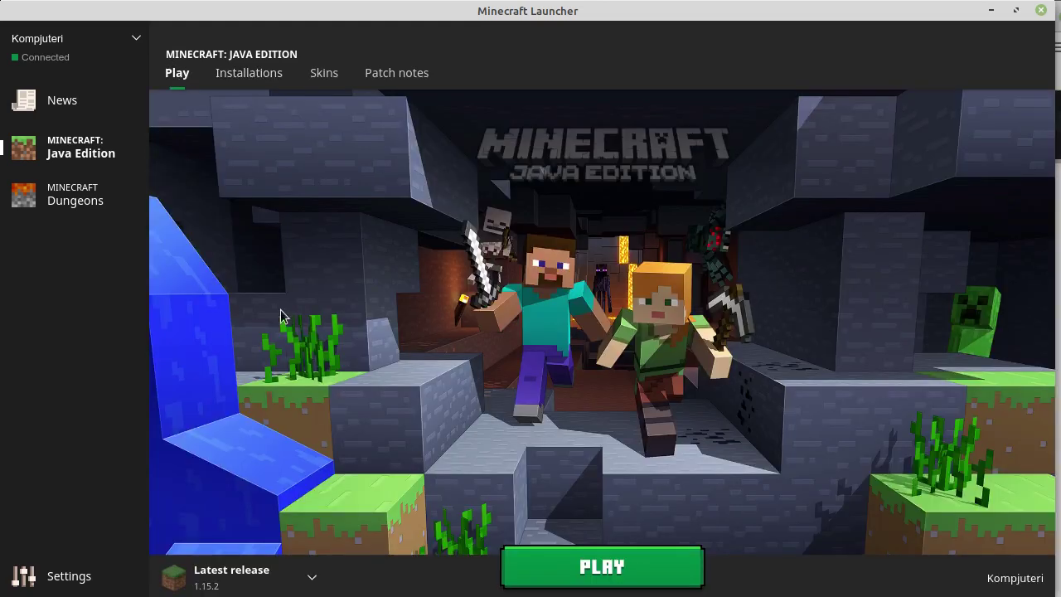
click(241, 577)
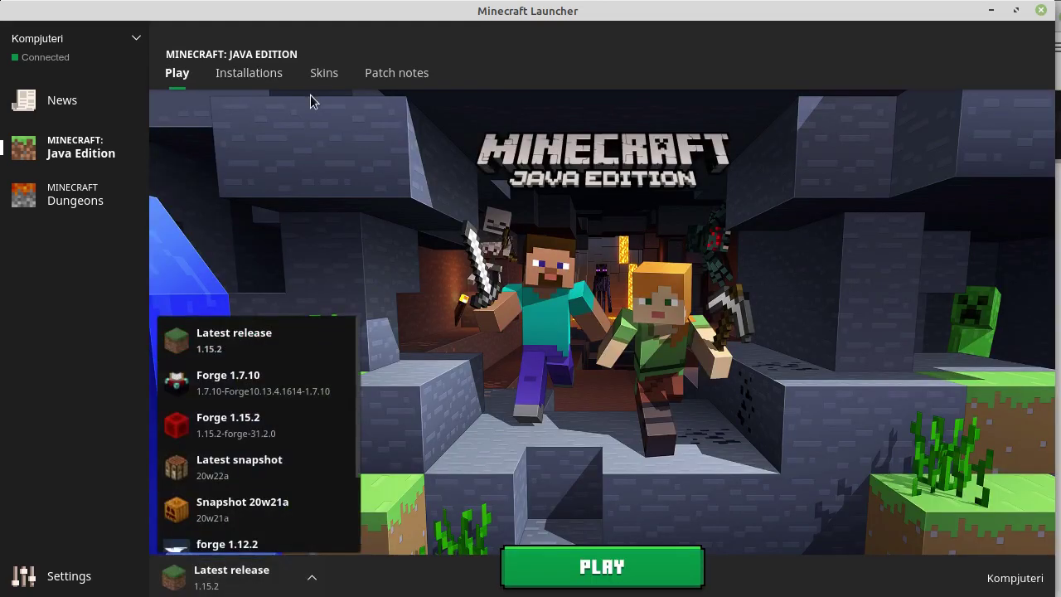
click(271, 90)
click(269, 83)
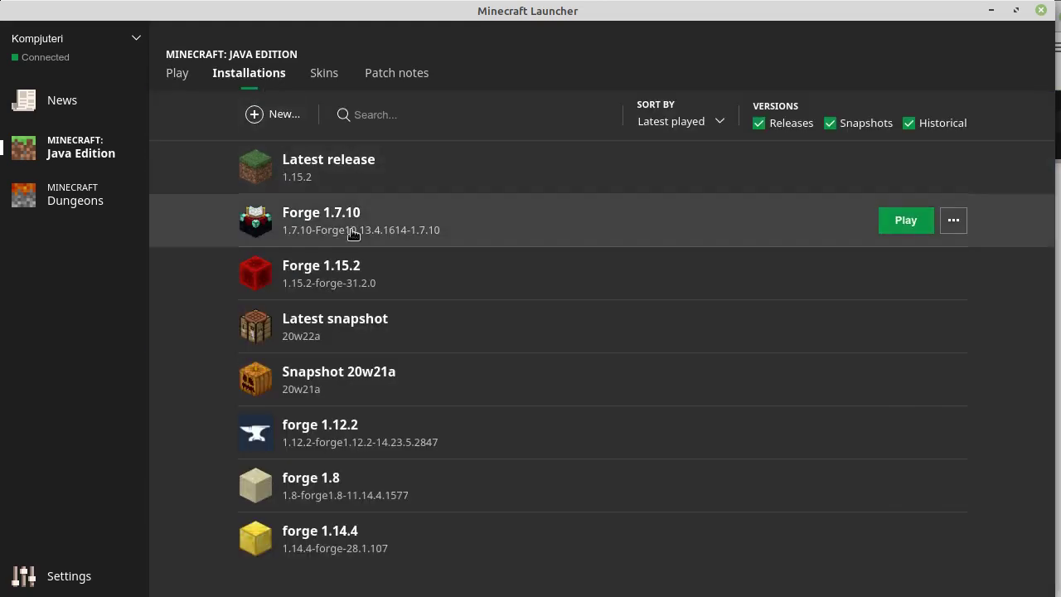
- Start a new installation named fsgdfgdf and give it the snow-covered dirt block icon
click(282, 113)
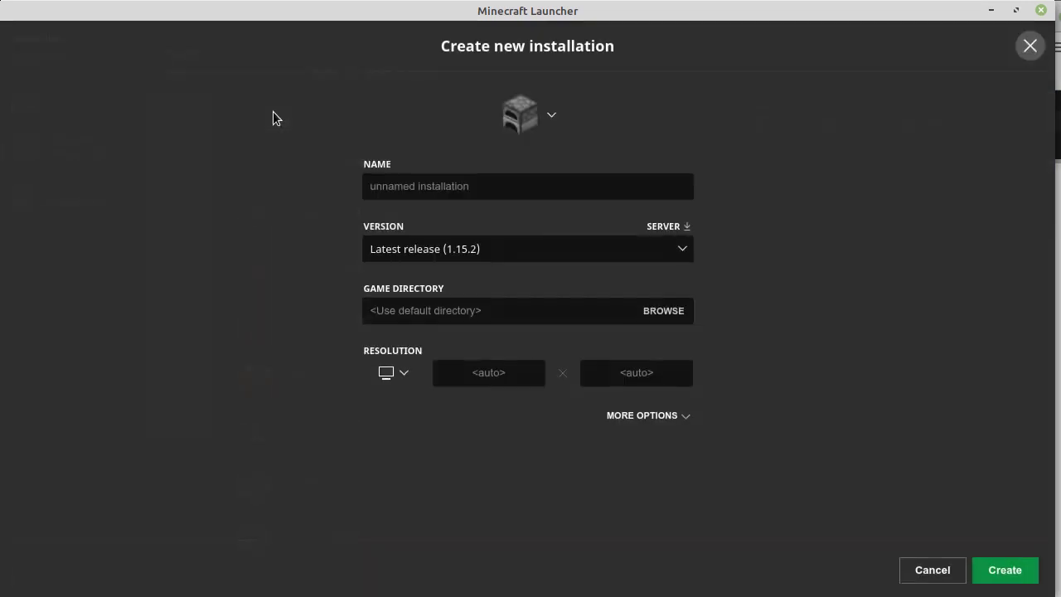
click(576, 192)
text(fsgdfgdf)
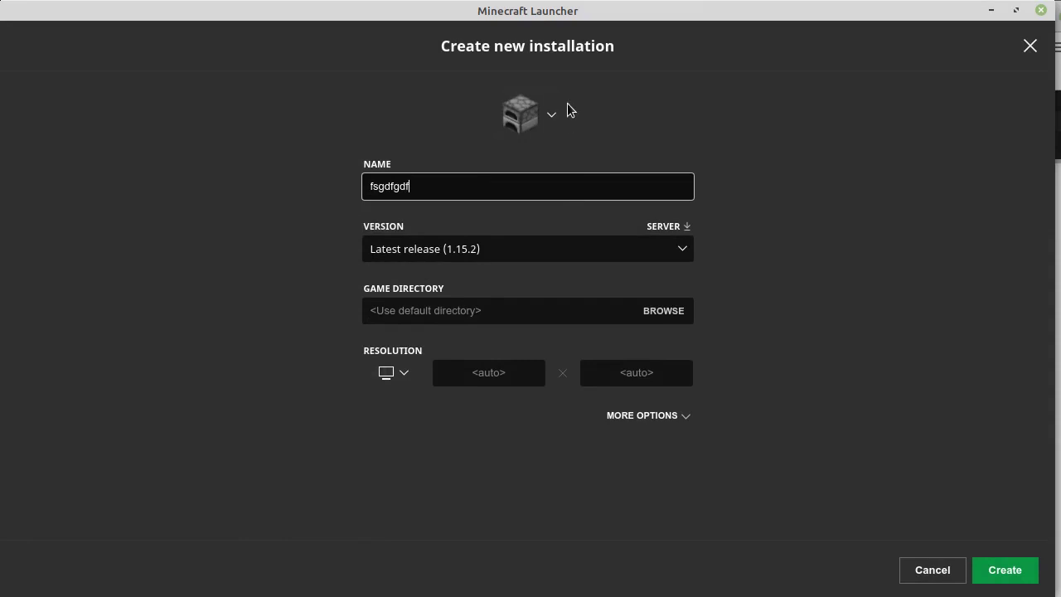
click(558, 121)
click(558, 122)
click(572, 248)
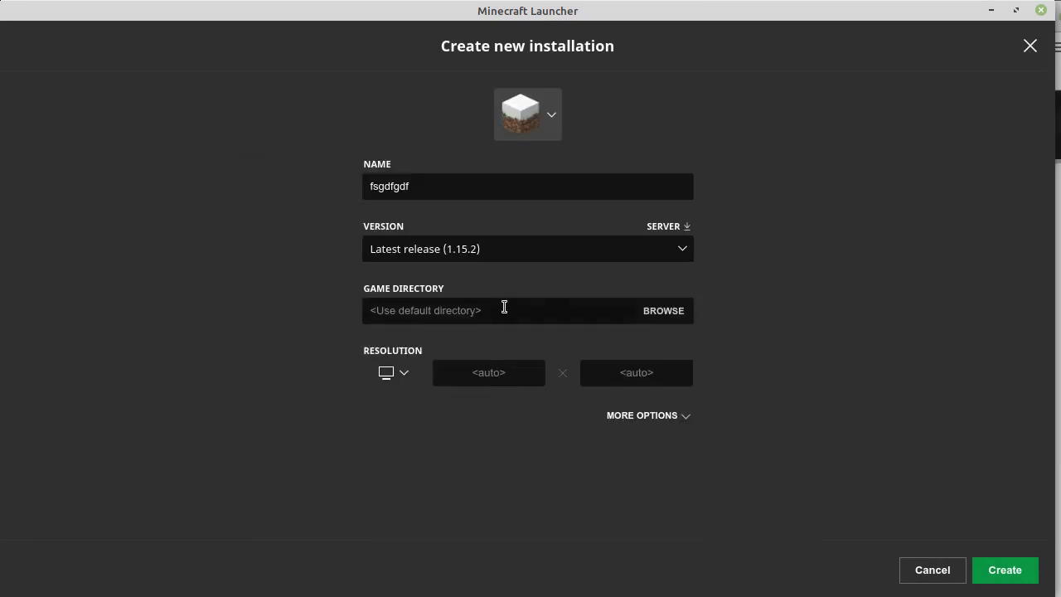
- Browse the game versions offered for the new installation from newest to oldest, and cancel its creation
click(664, 253)
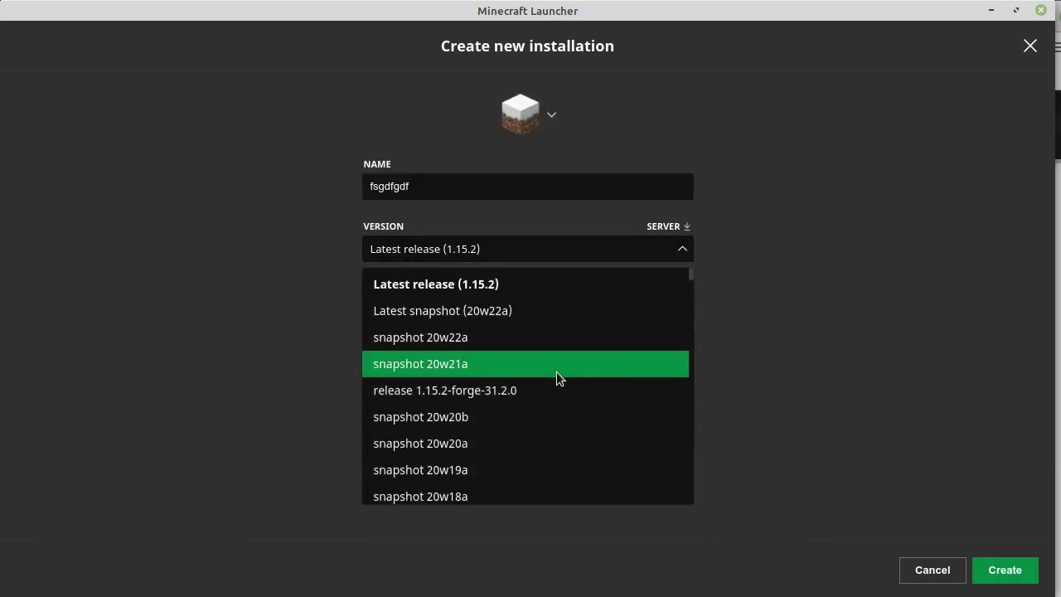
scroll(556, 398, down, 1)
scroll(548, 373, down, 15)
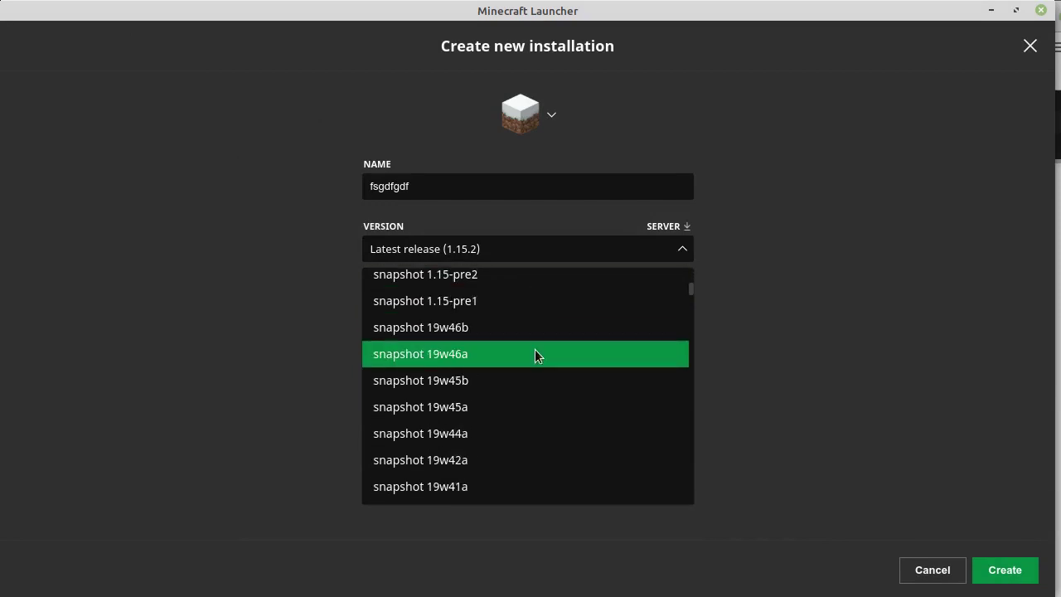
scroll(533, 345, down, 18)
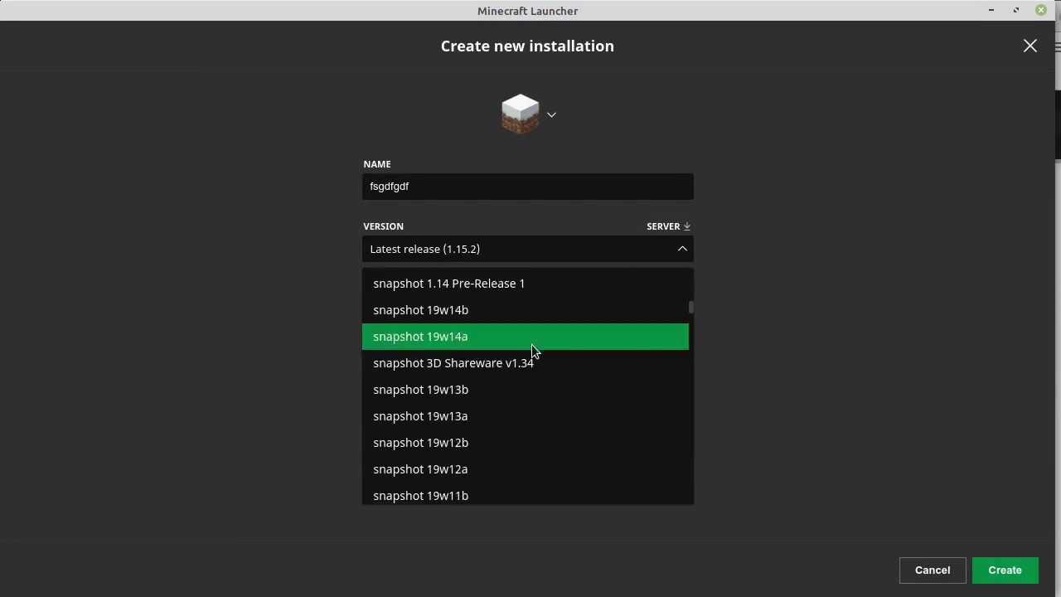
scroll(522, 347, down, 20)
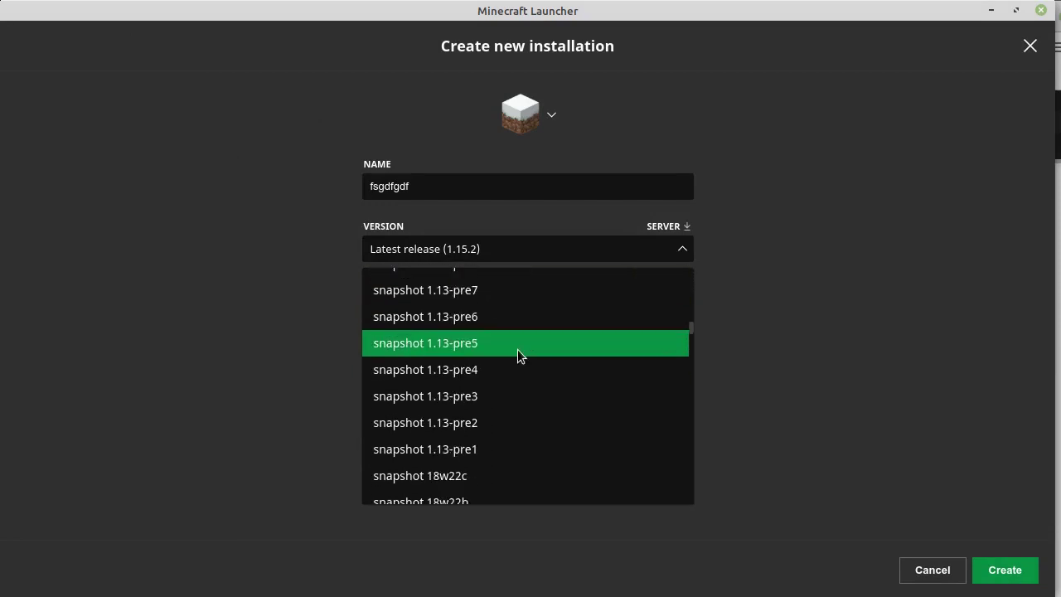
scroll(517, 356, down, 20)
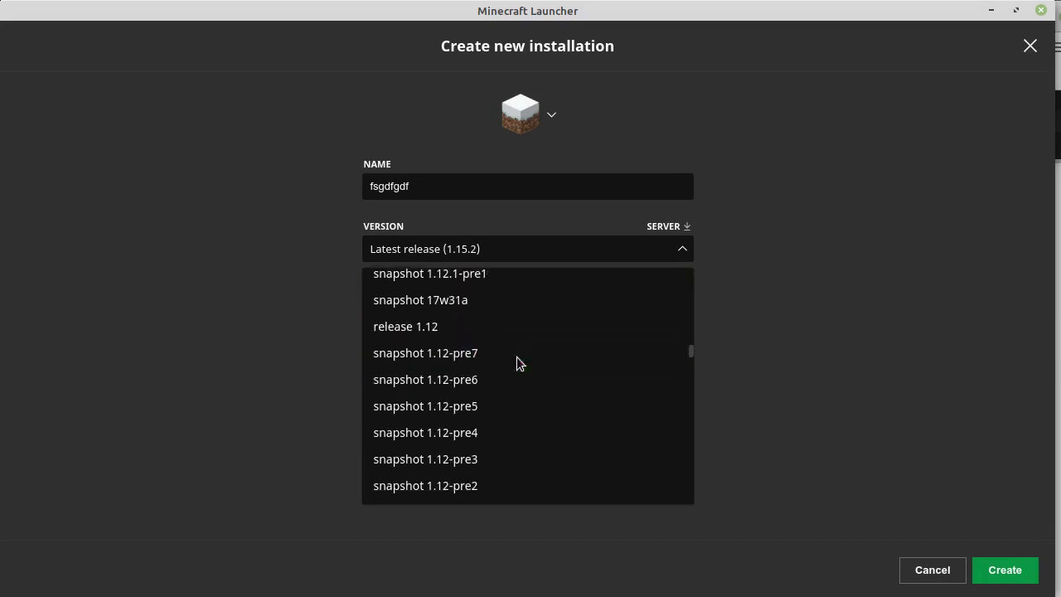
drag(691, 355, 690, 469)
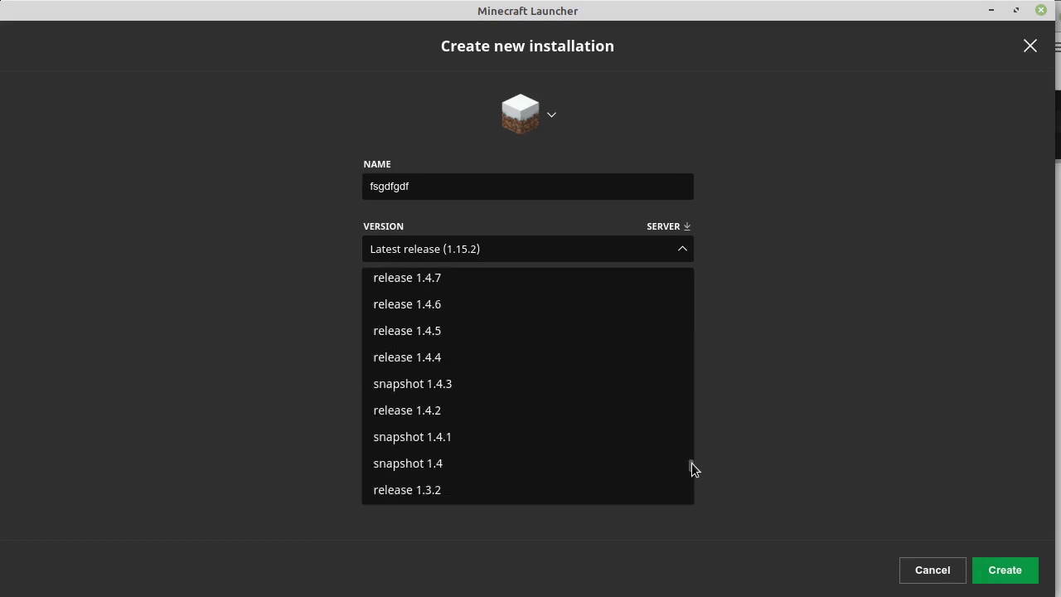
drag(691, 463, 689, 271)
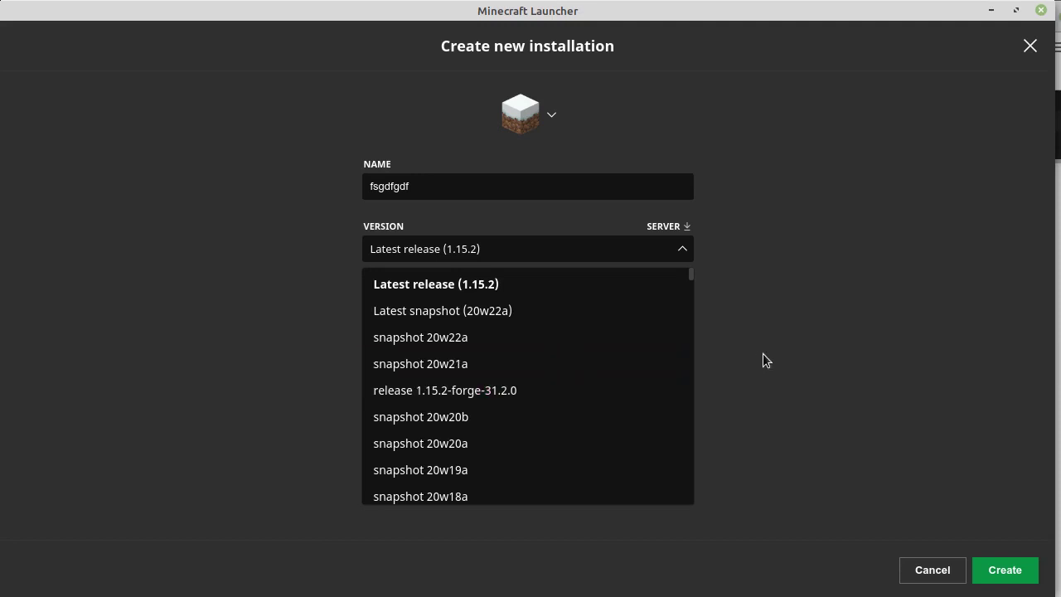
click(921, 571)
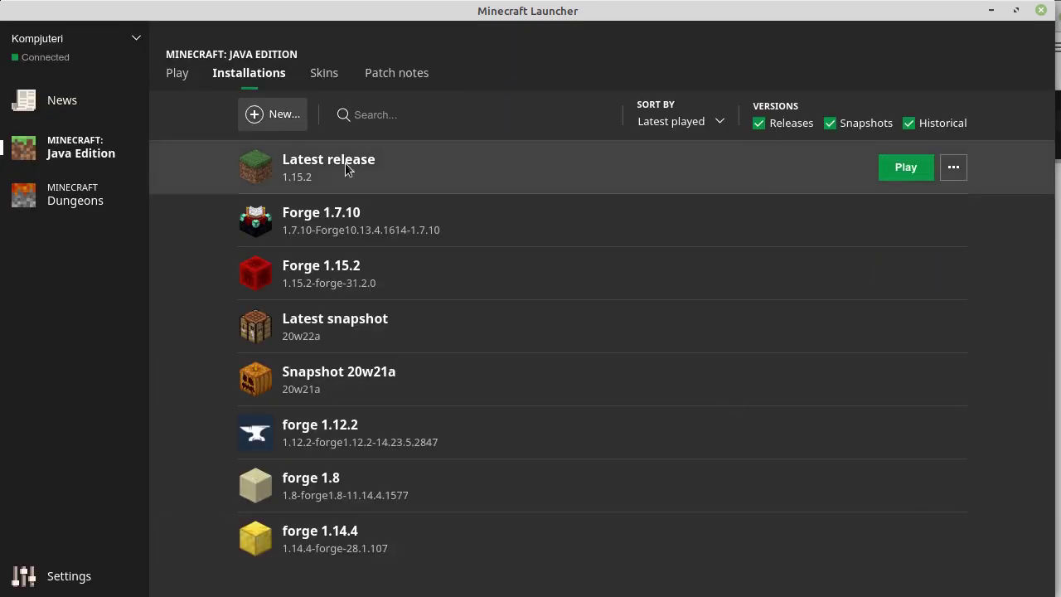
click(288, 121)
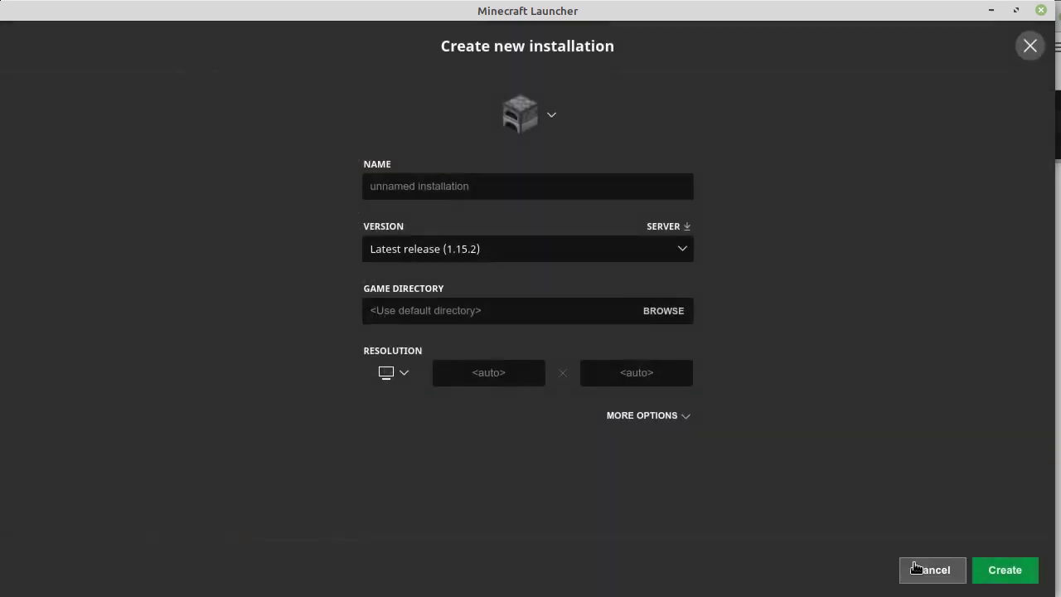
click(487, 192)
text(vbxcb)
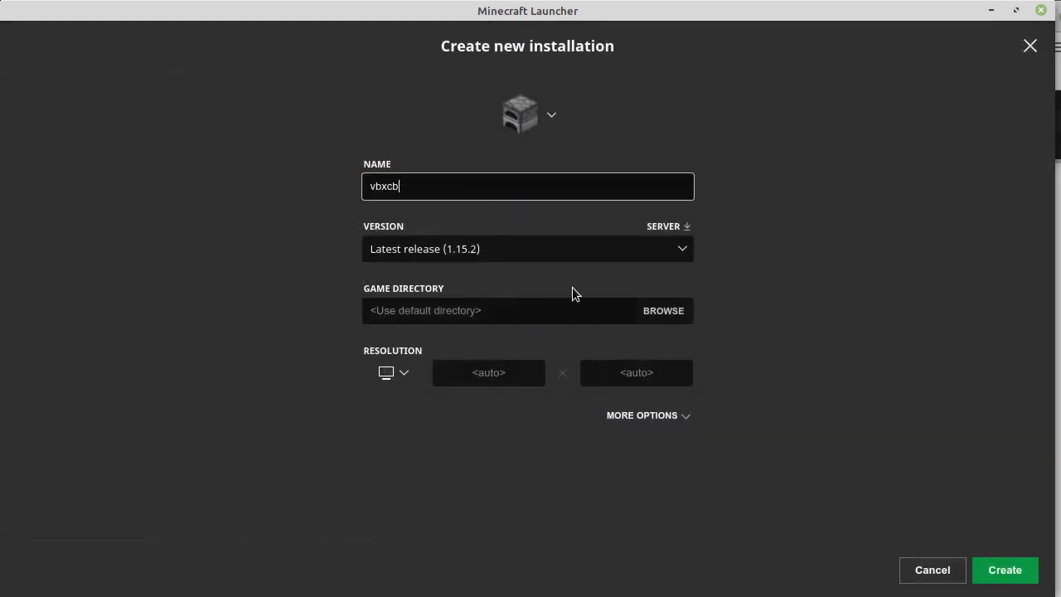
click(939, 576)
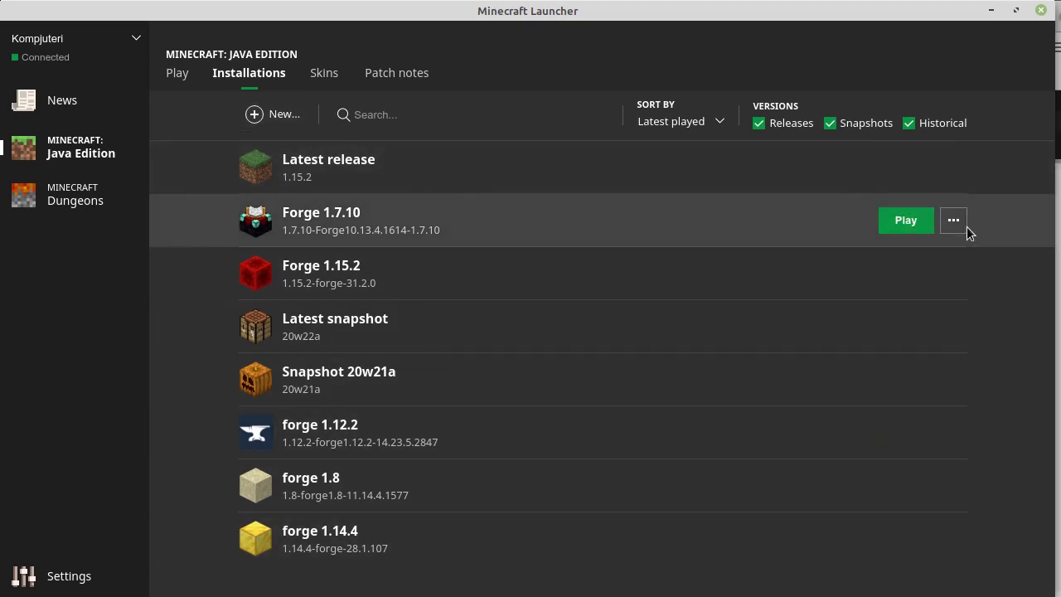
- Examine the edit settings of the Forge 1.7.10 installation and leave them without saving
click(954, 220)
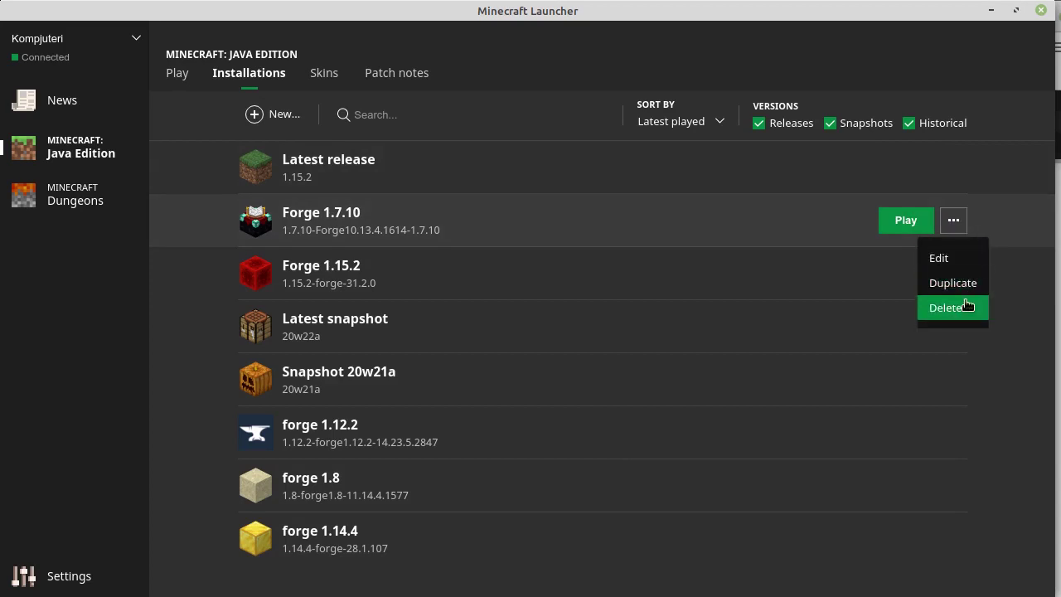
click(954, 258)
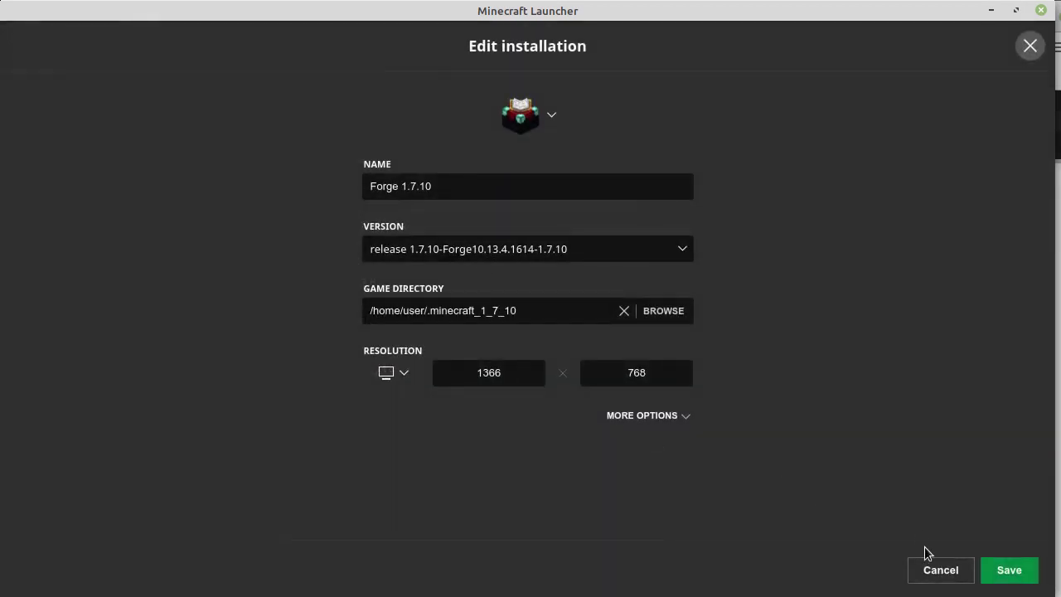
click(937, 570)
- Duplicate the Latest release installation and view the copy's edit settings without saving
click(960, 173)
click(954, 232)
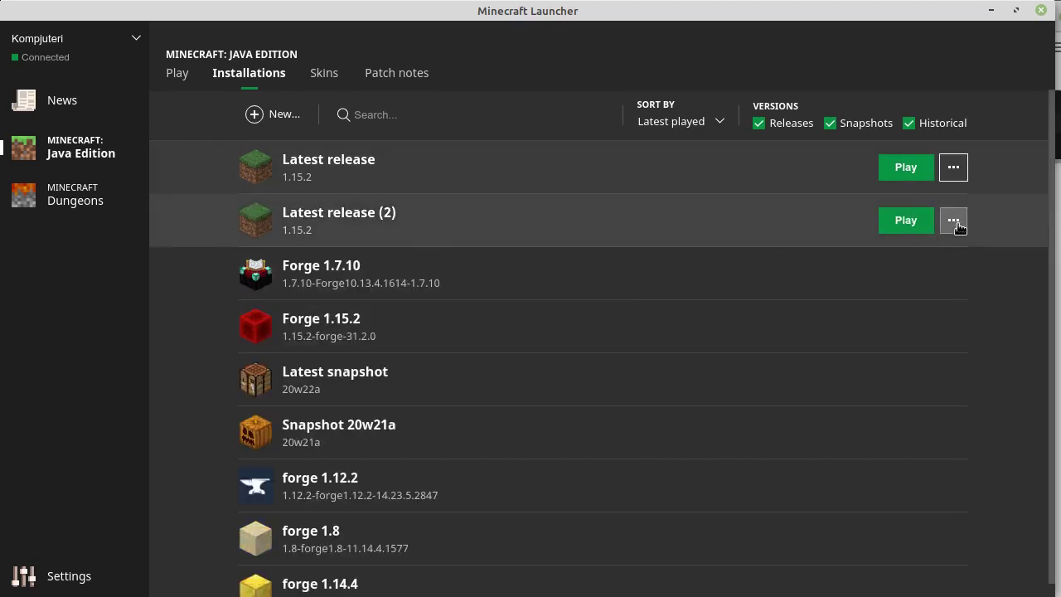
click(954, 220)
click(943, 258)
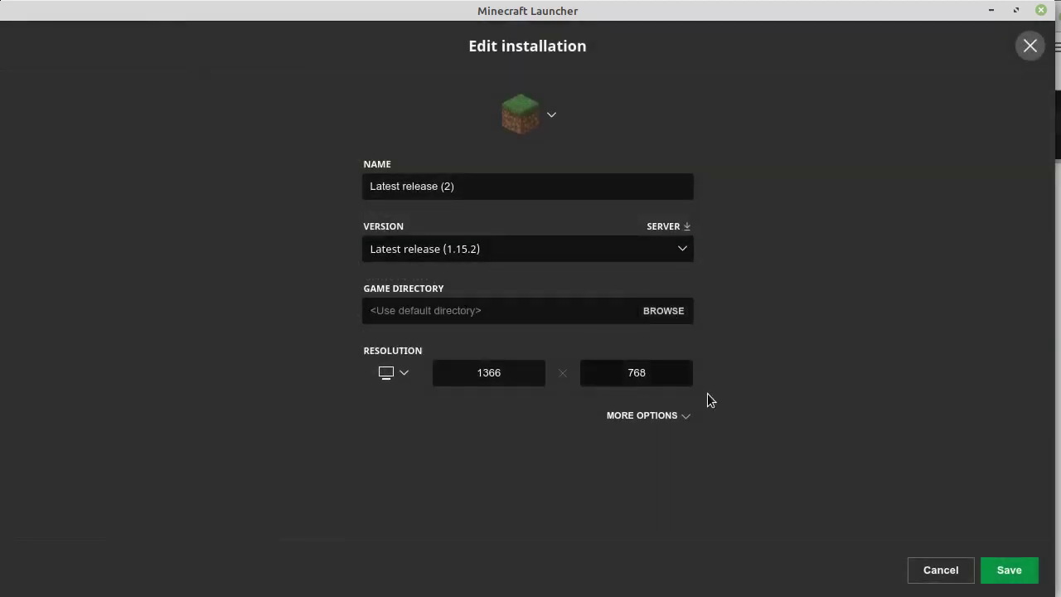
click(943, 569)
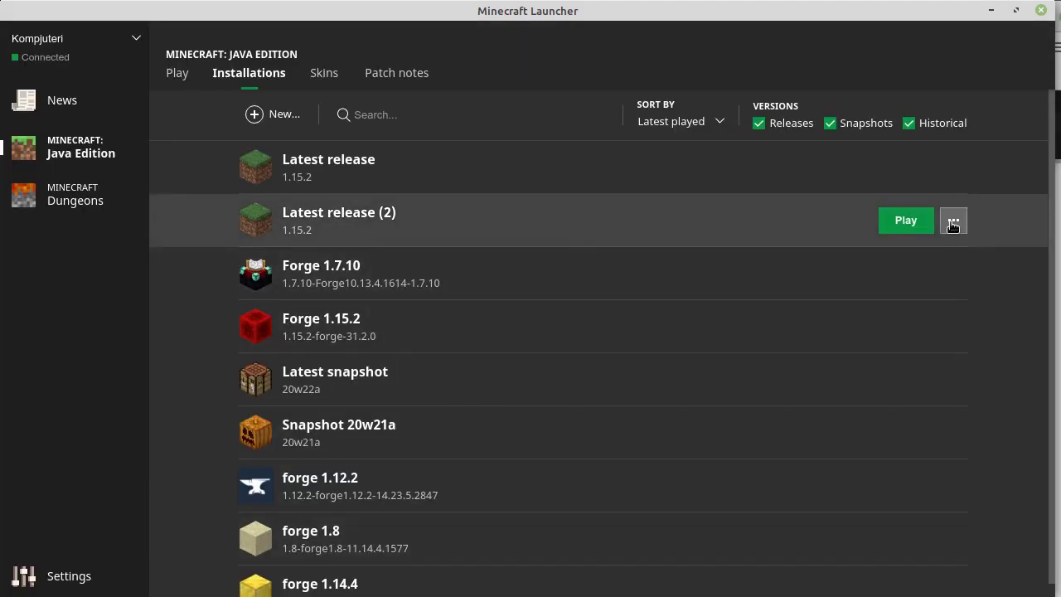
- Delete the duplicated installation Latest release (2)
click(954, 224)
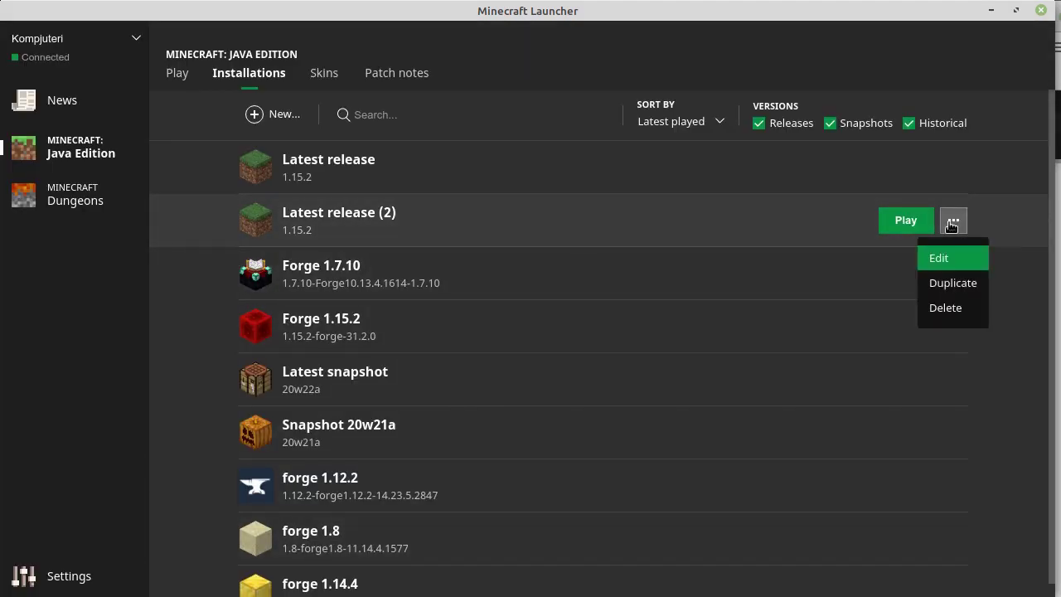
click(945, 308)
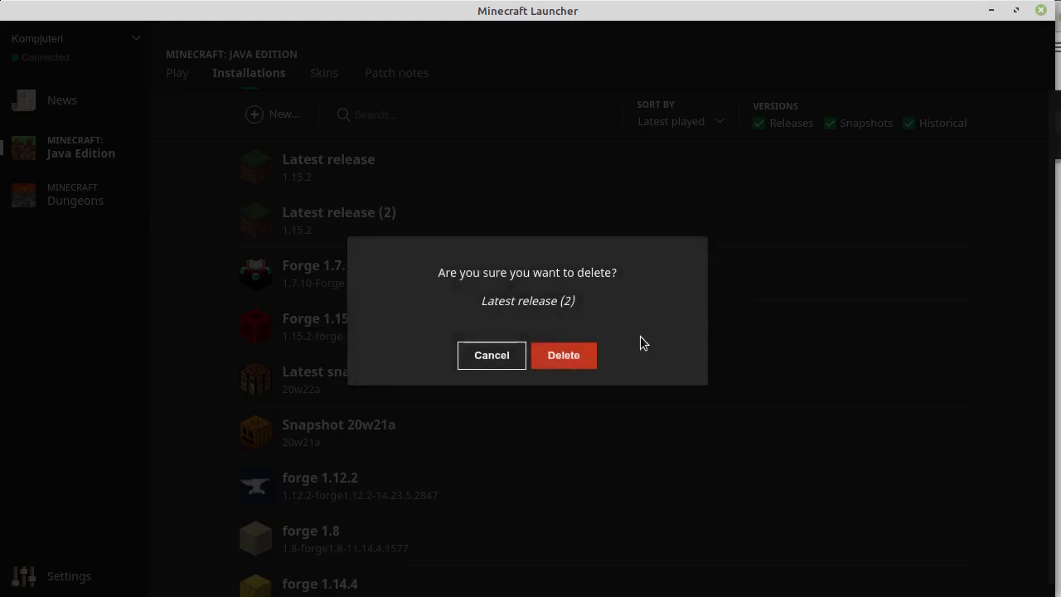
click(563, 355)
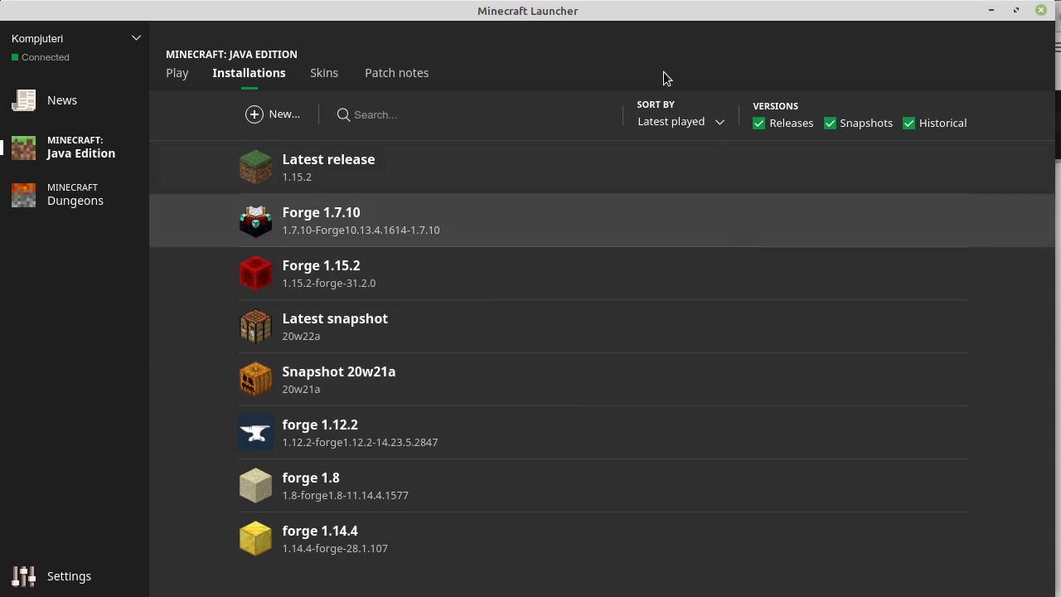
- View the installation sorting options, and switch the Snapshots and Historical version filters off and back on
click(713, 125)
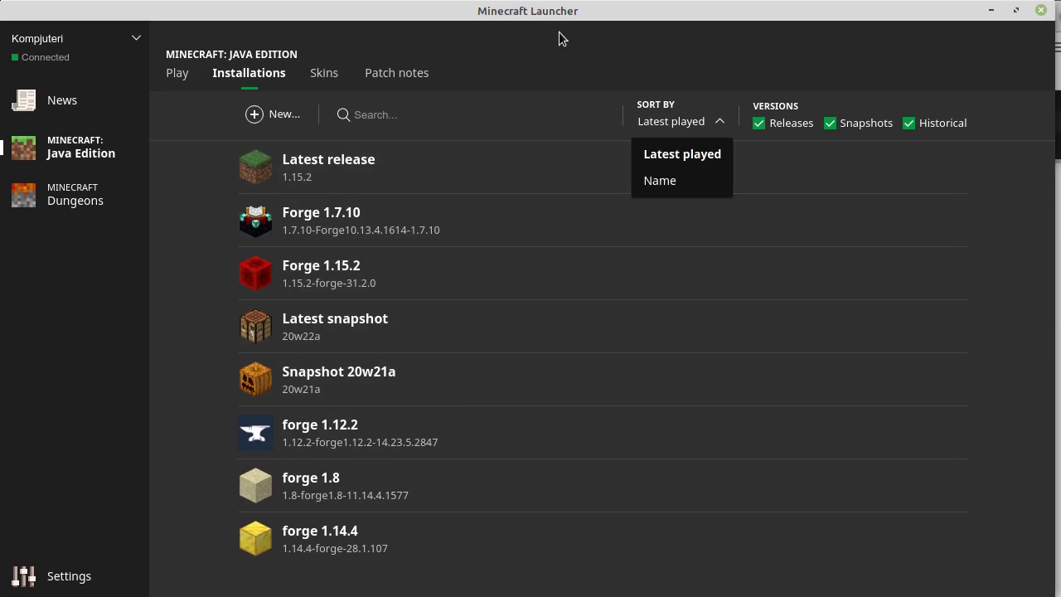
click(664, 70)
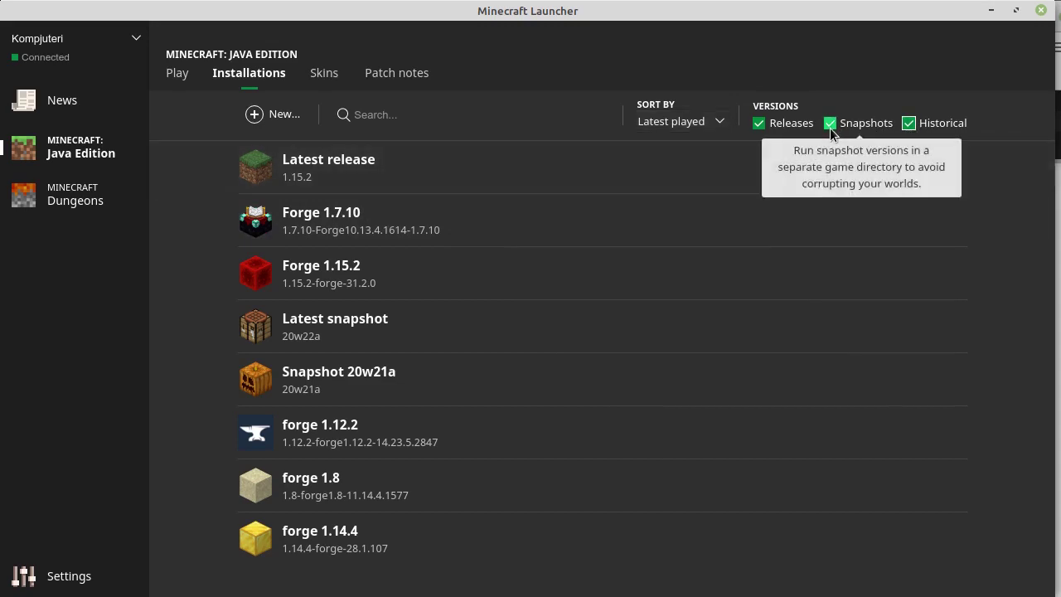
click(830, 123)
click(830, 125)
click(910, 123)
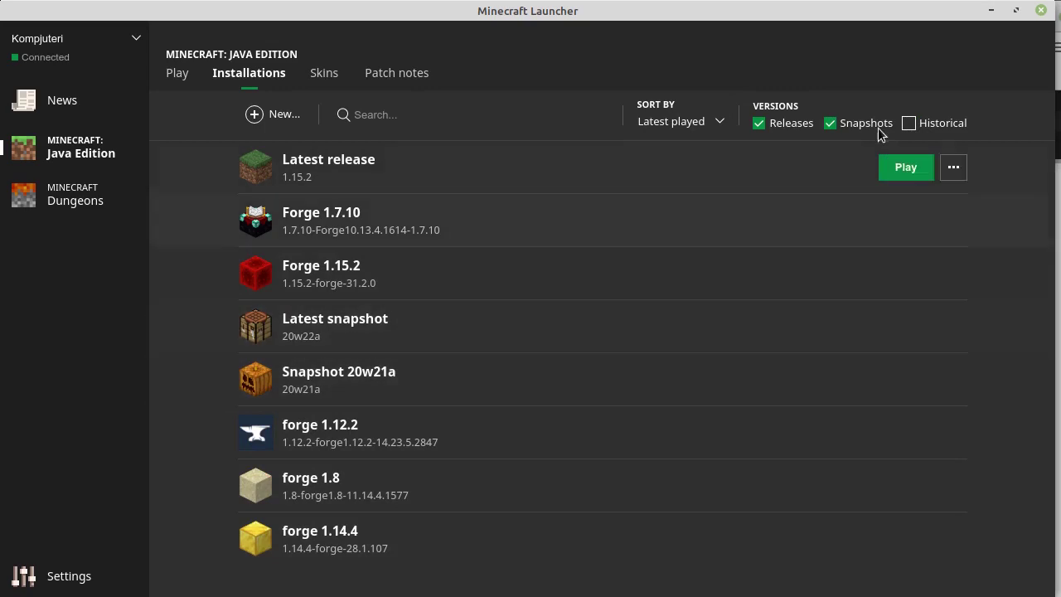
click(909, 124)
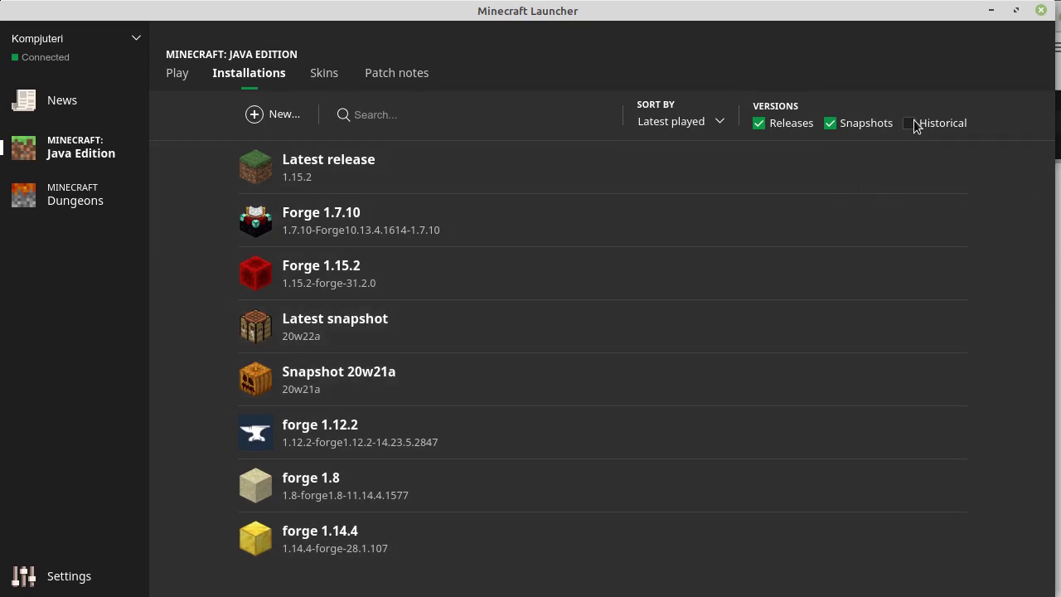
- Compare the installations list with the Snapshots filter and the Releases filter each hidden in turn, restoring both
click(838, 124)
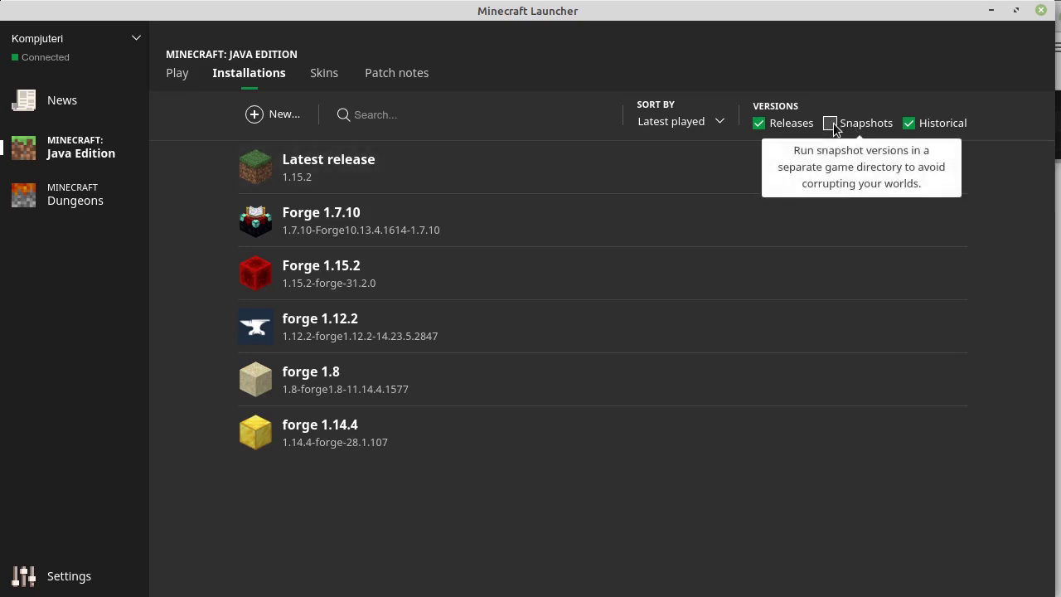
click(831, 124)
click(831, 123)
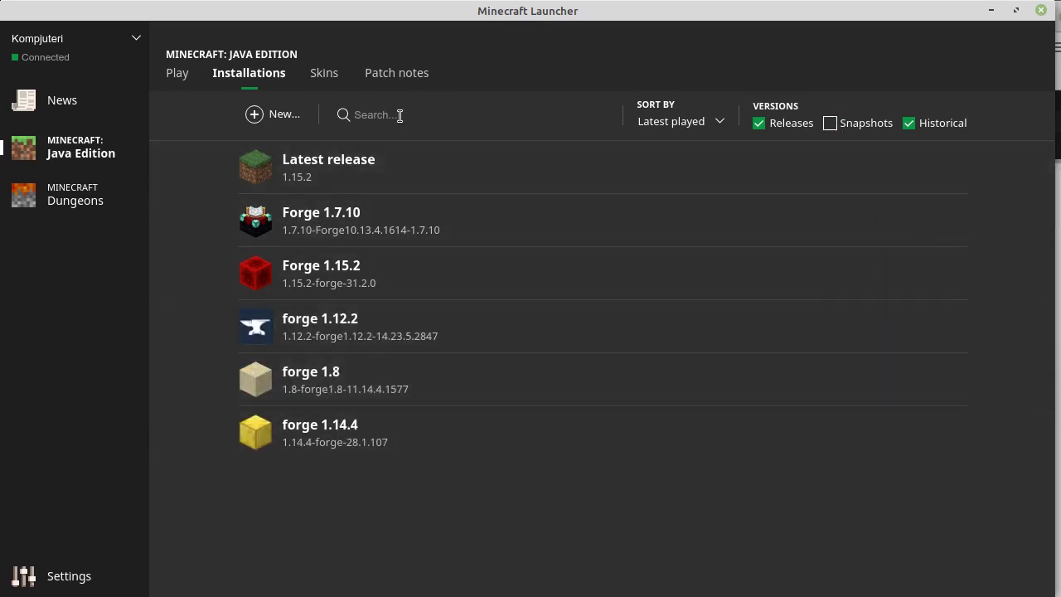
click(831, 124)
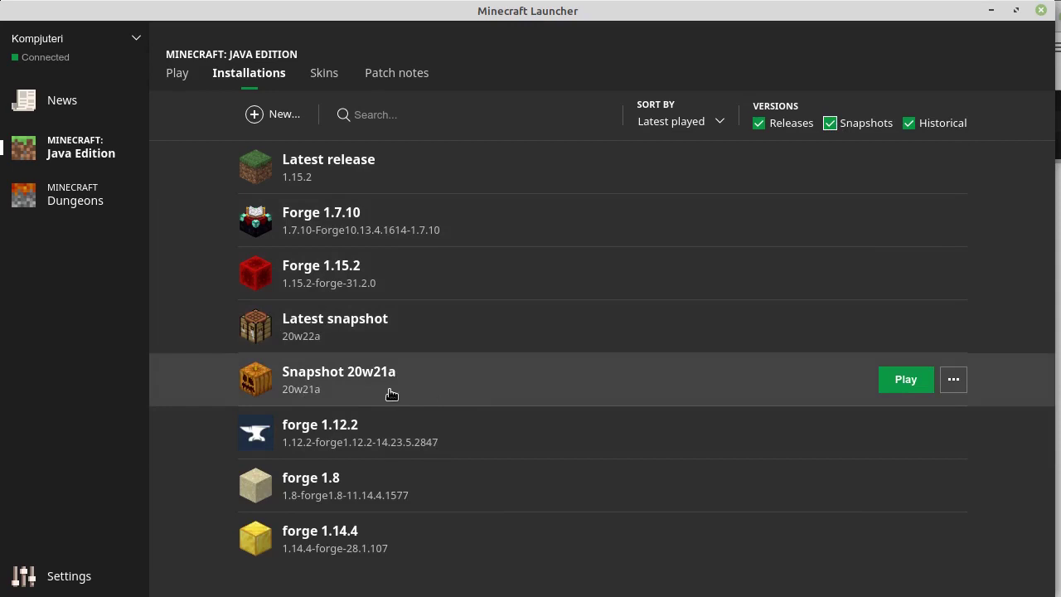
click(760, 126)
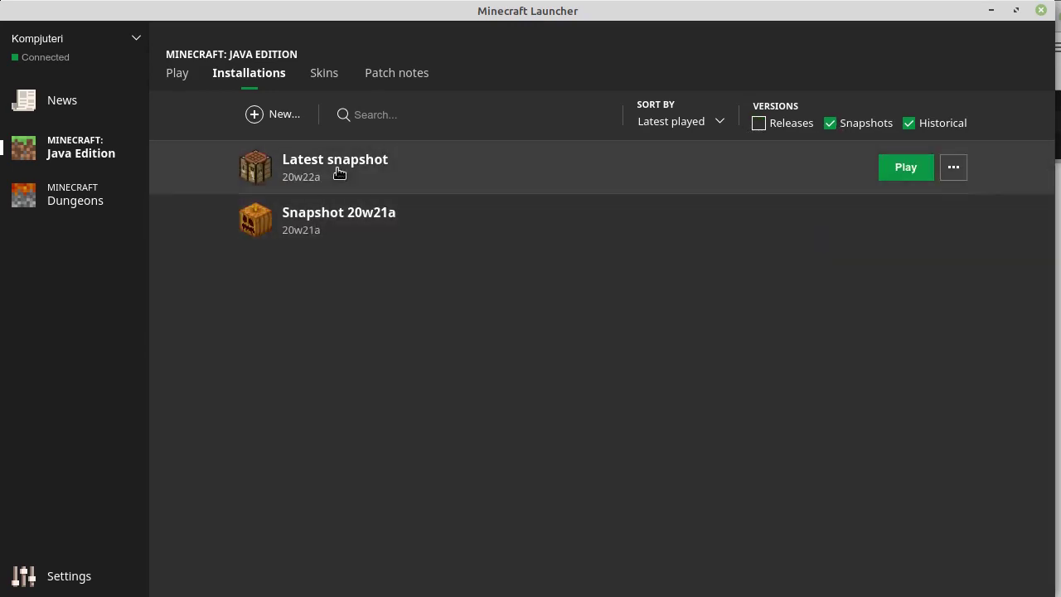
click(758, 125)
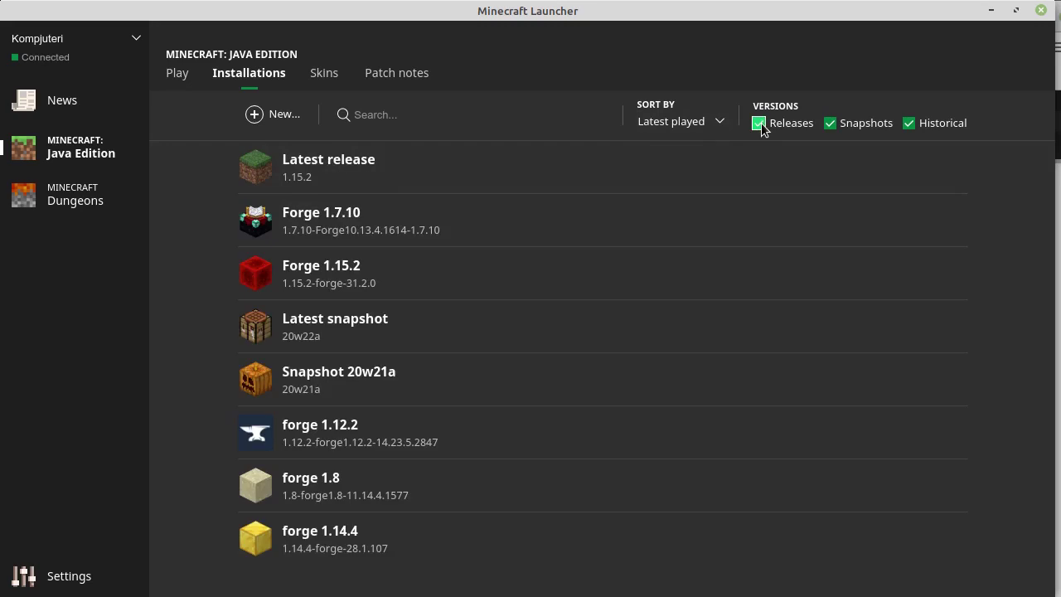
- Toggle the Releases version filter for the installations list, leaving it enabled, and activate the installation search
click(759, 125)
click(760, 126)
click(761, 125)
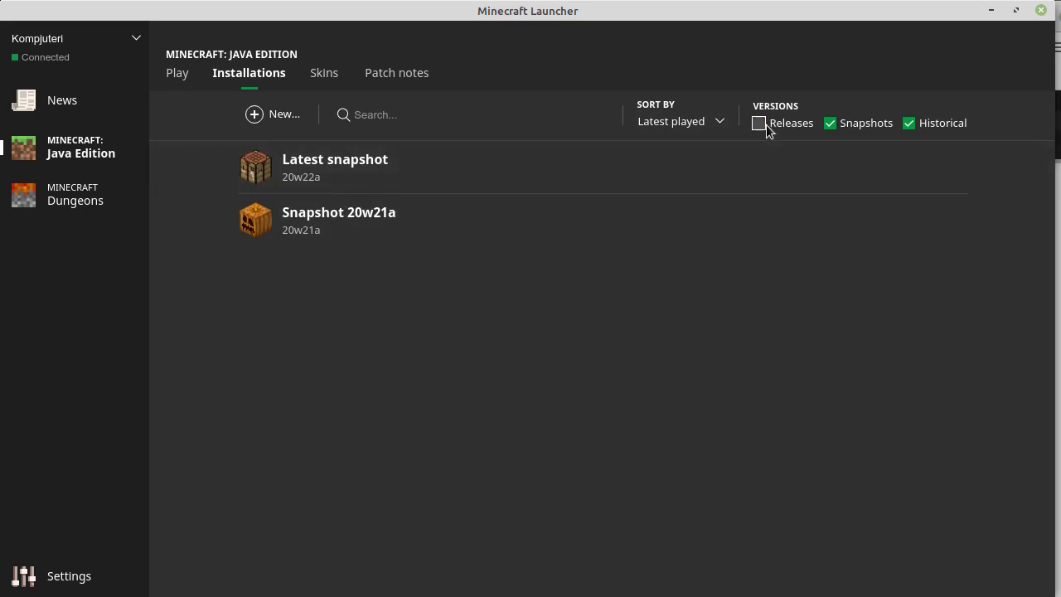
click(771, 126)
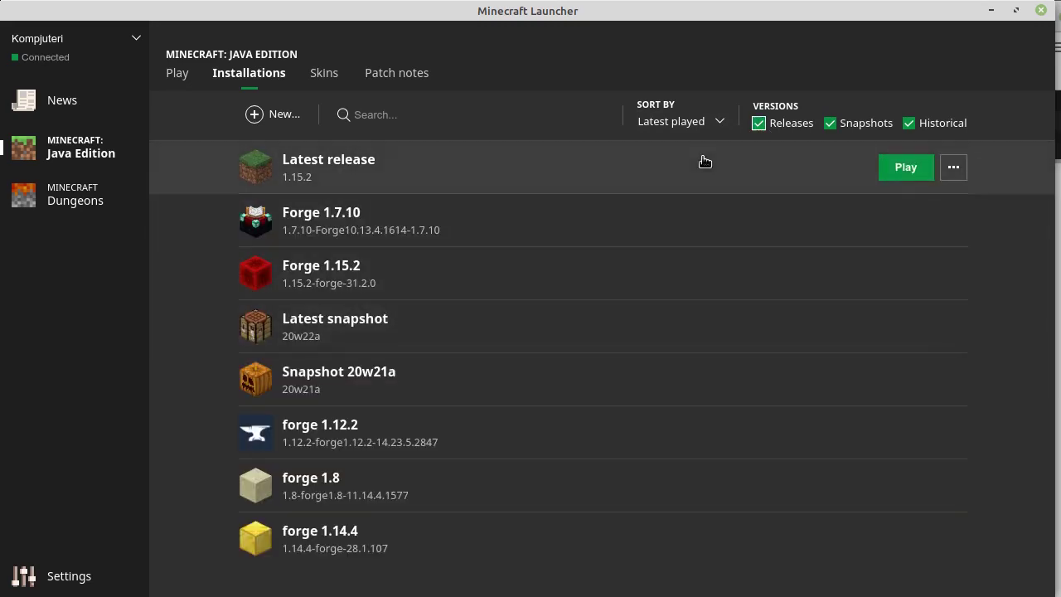
click(373, 116)
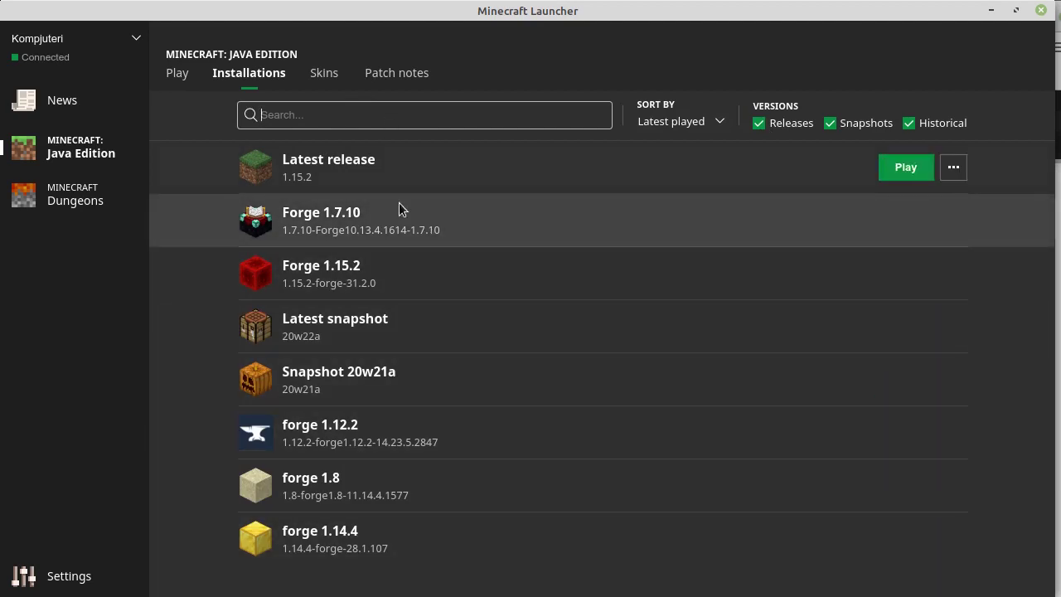
- View the Skins section, follow its minecraft.net link to the login form's e-mail and password fields, and close that page
click(332, 73)
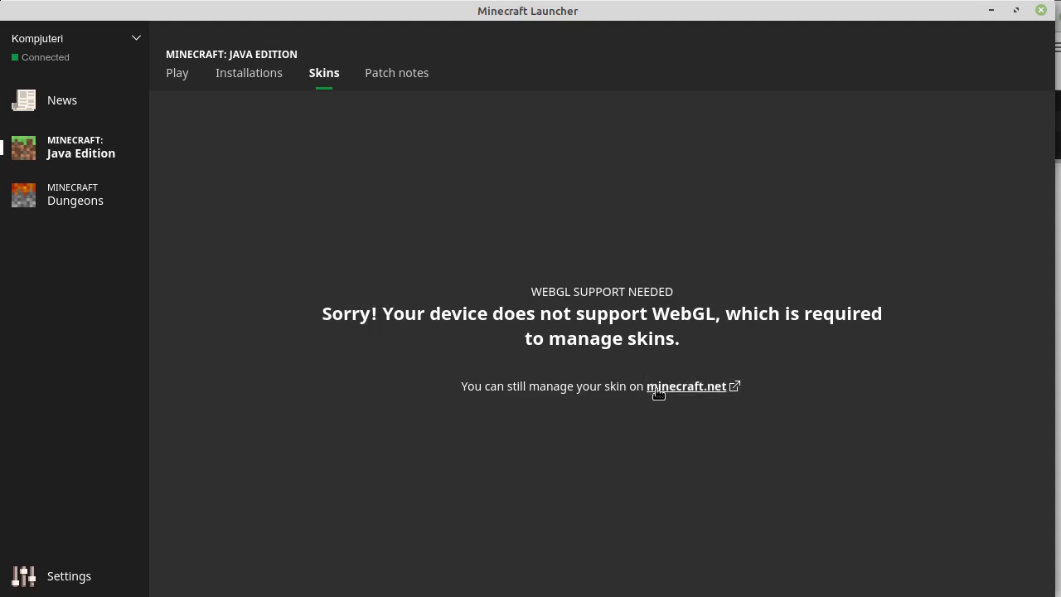
click(712, 387)
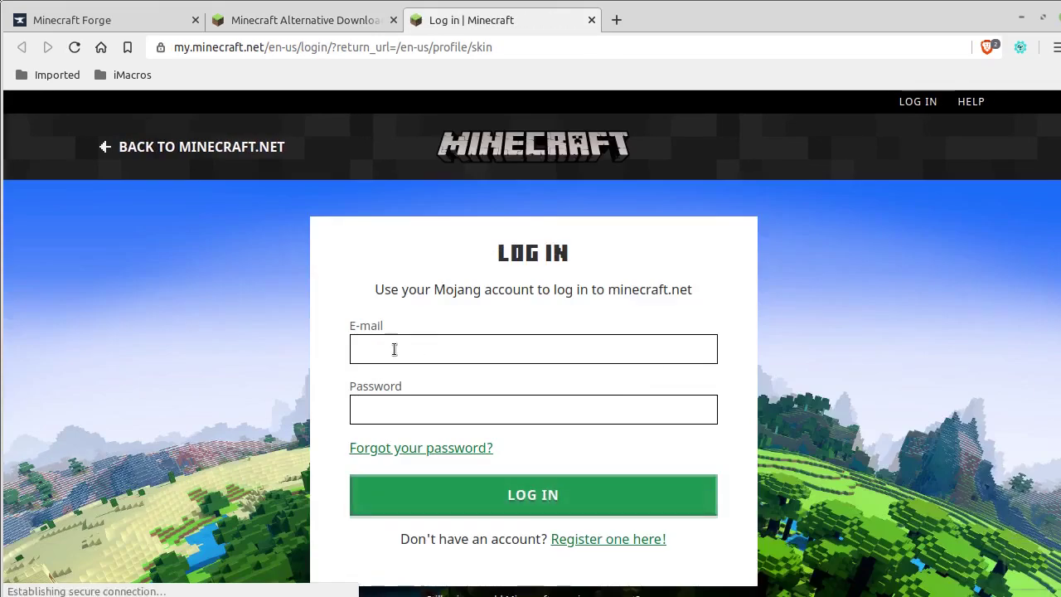
click(391, 341)
click(390, 408)
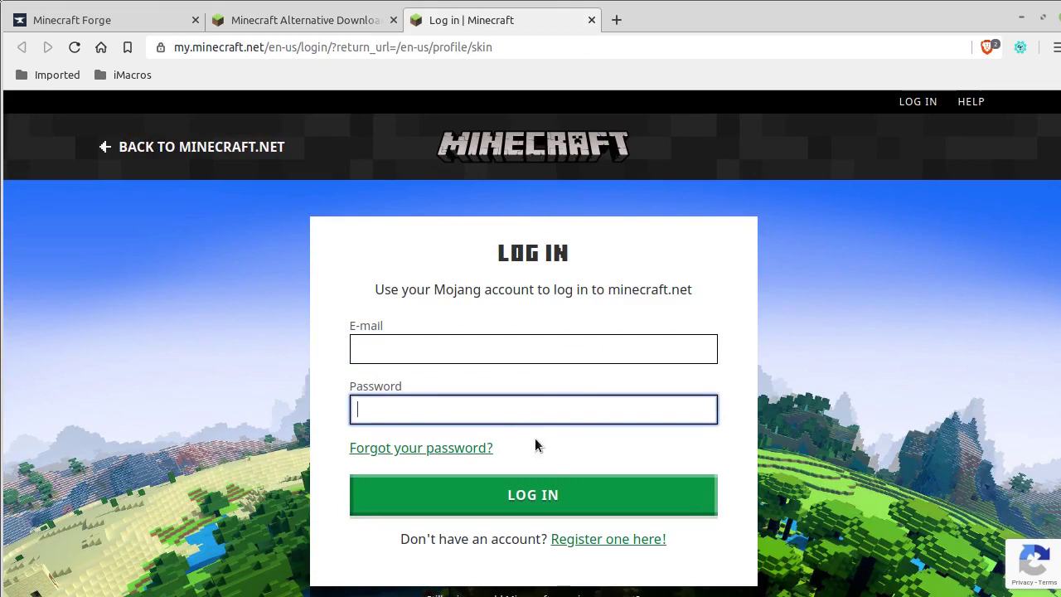
click(592, 20)
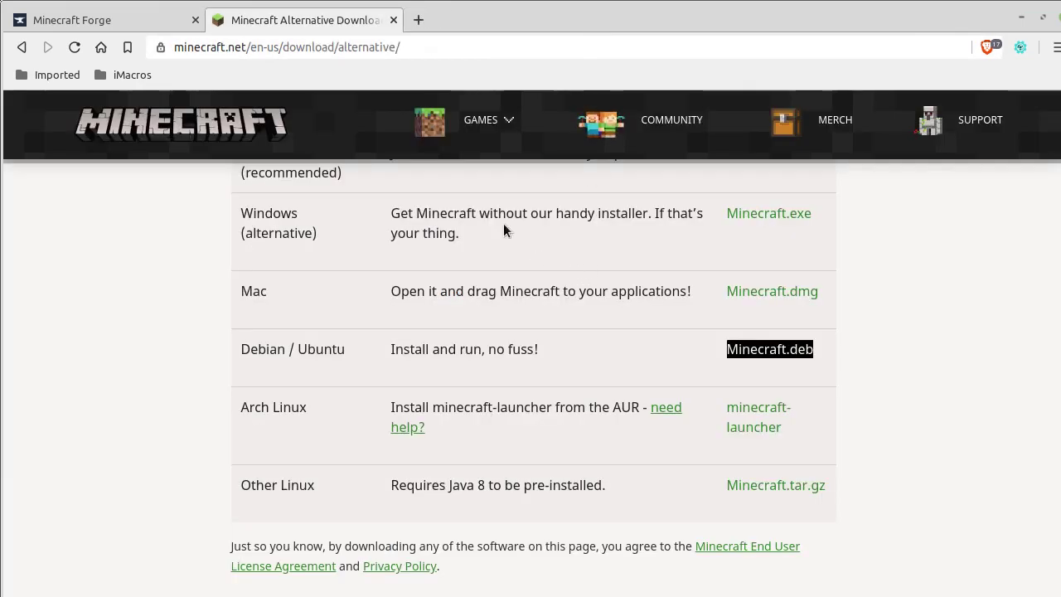
- Close the Minecraft Alternative Downloads page in the browser and switch back to the Minecraft Launcher
click(430, 118)
click(430, 119)
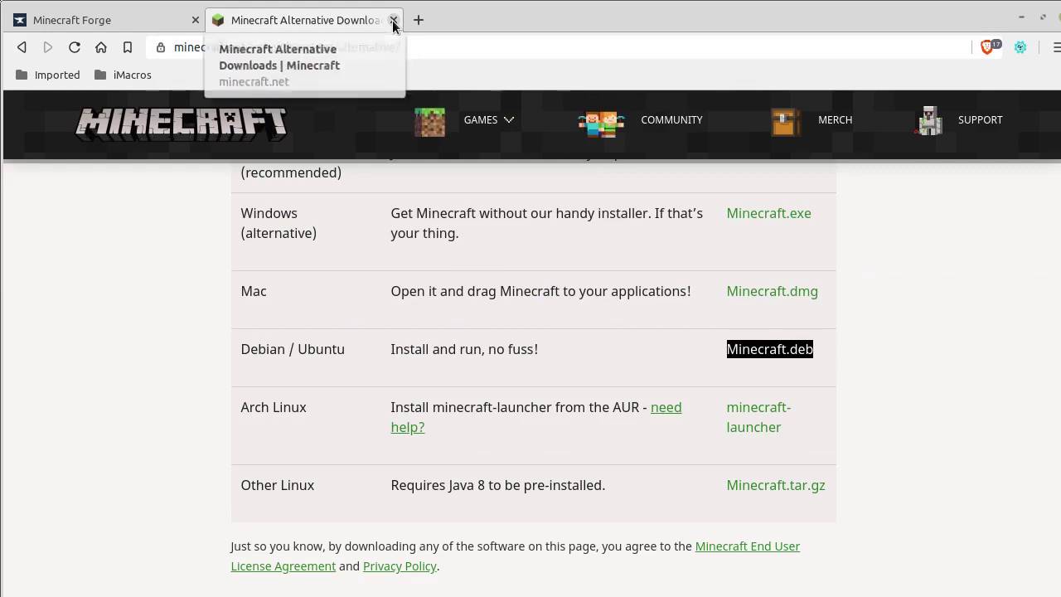
click(393, 22)
key(alt+Tab)
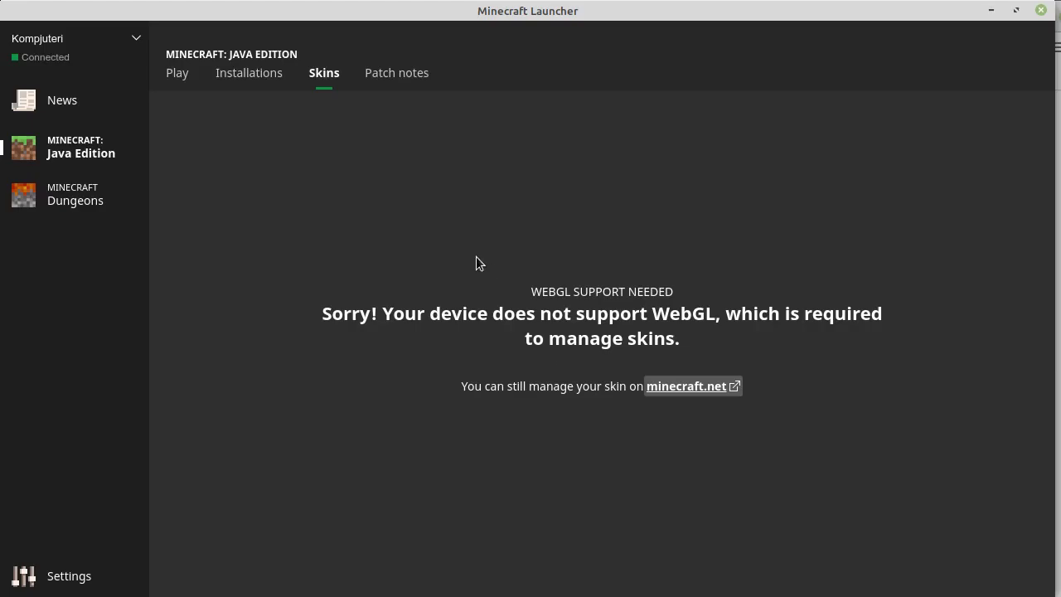
- Filter the Java Edition patch notes to releases only, and view and close the notes for version 1.15.2
click(412, 74)
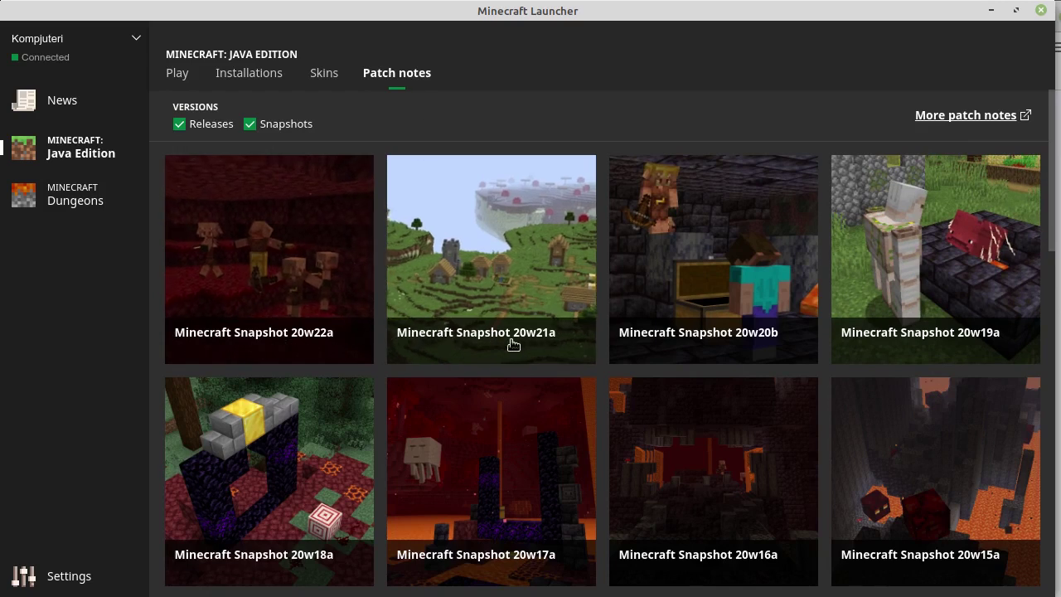
click(249, 123)
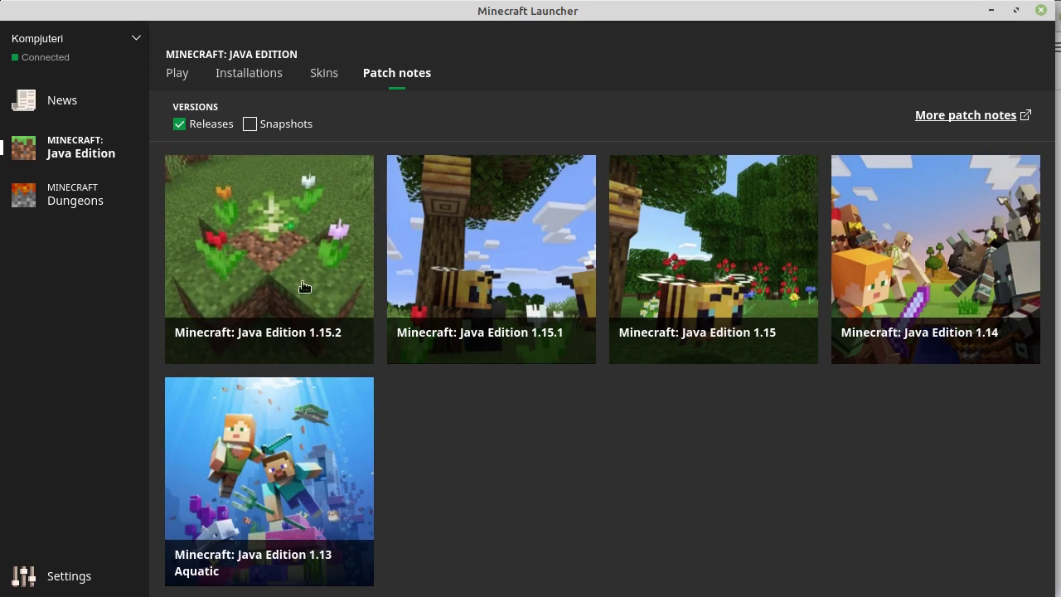
click(281, 264)
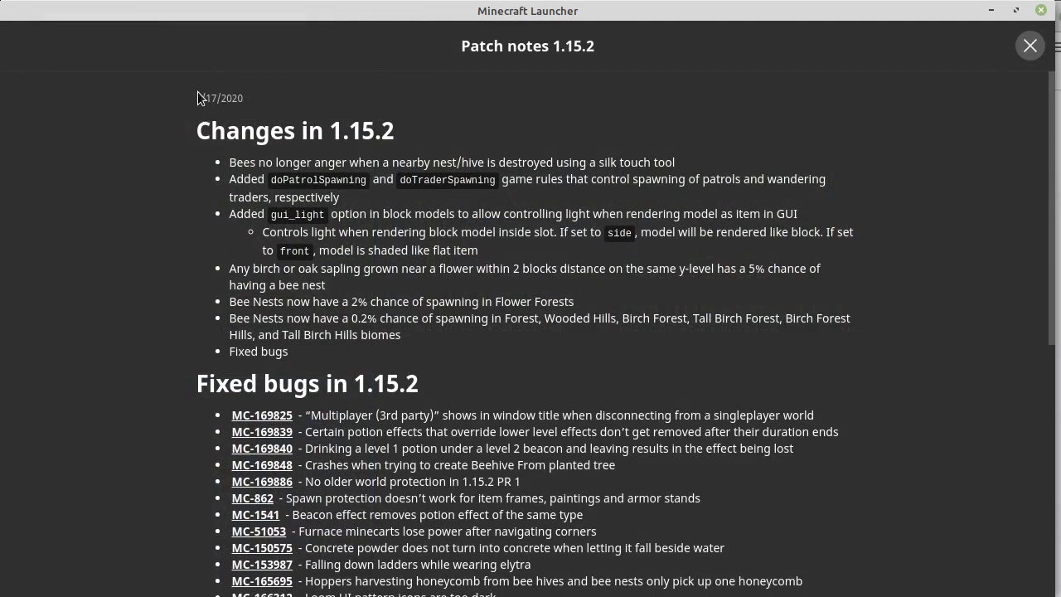
click(1029, 46)
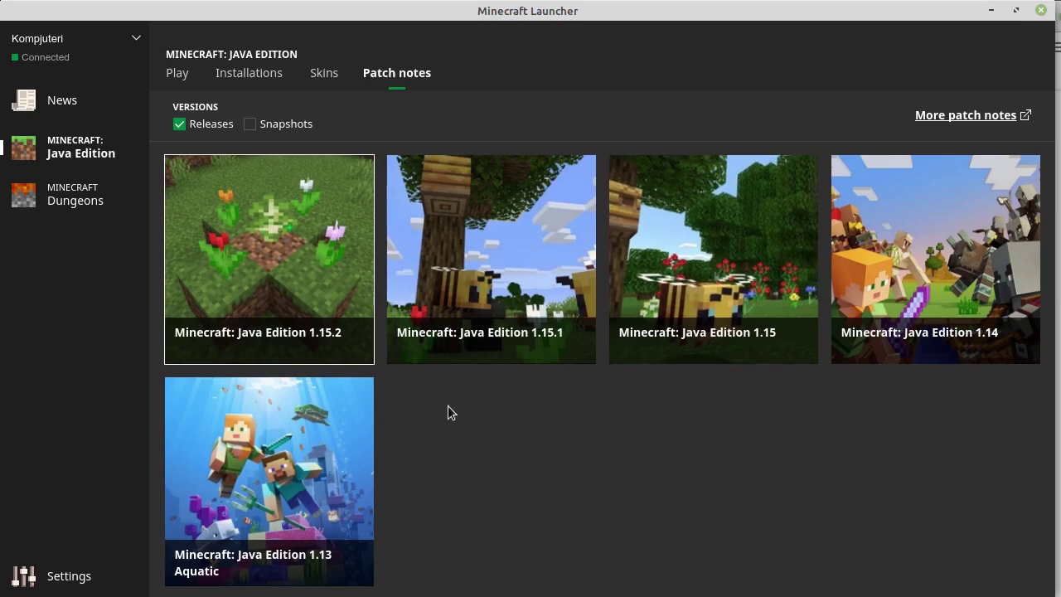
- Show snapshot patch notes again, view the 20w22a notes with the Experimental Rendering Changes heading highlighted, and close them
click(251, 127)
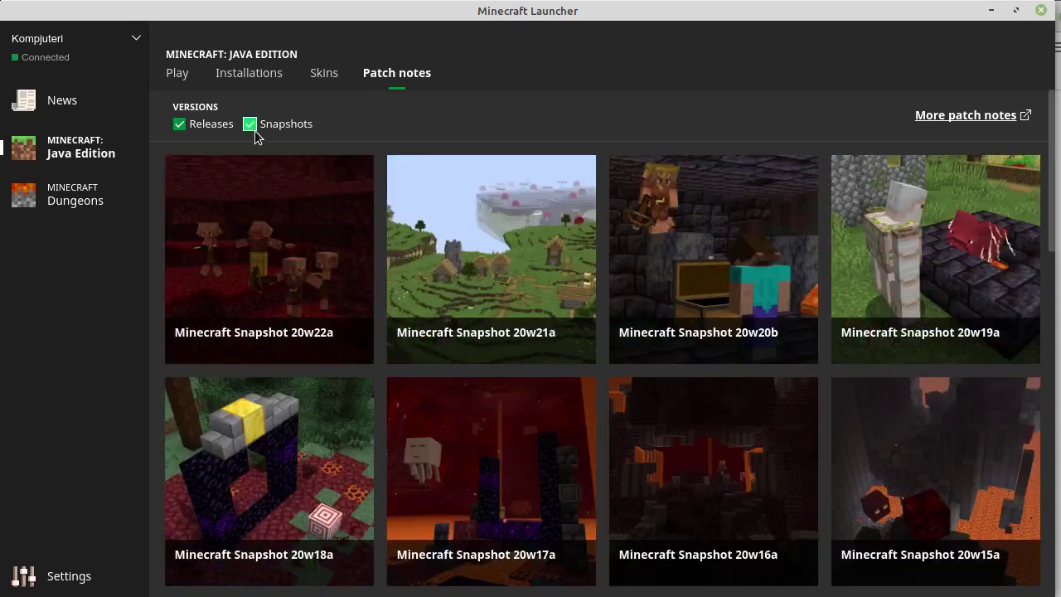
click(272, 261)
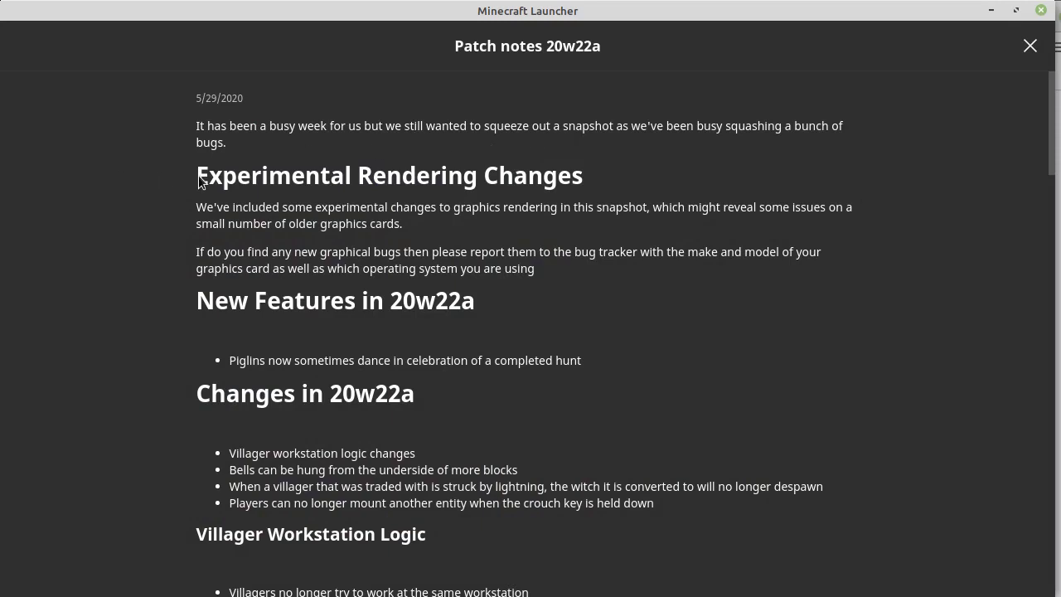
drag(203, 176, 580, 183)
key(Escape)
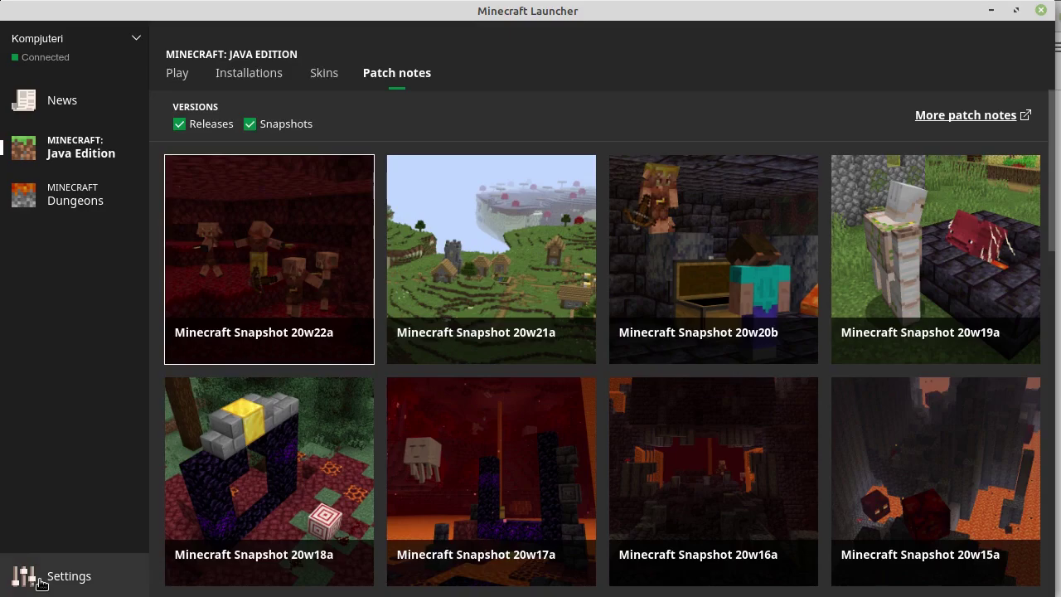
- Browse the available languages in the launcher's general settings
click(39, 580)
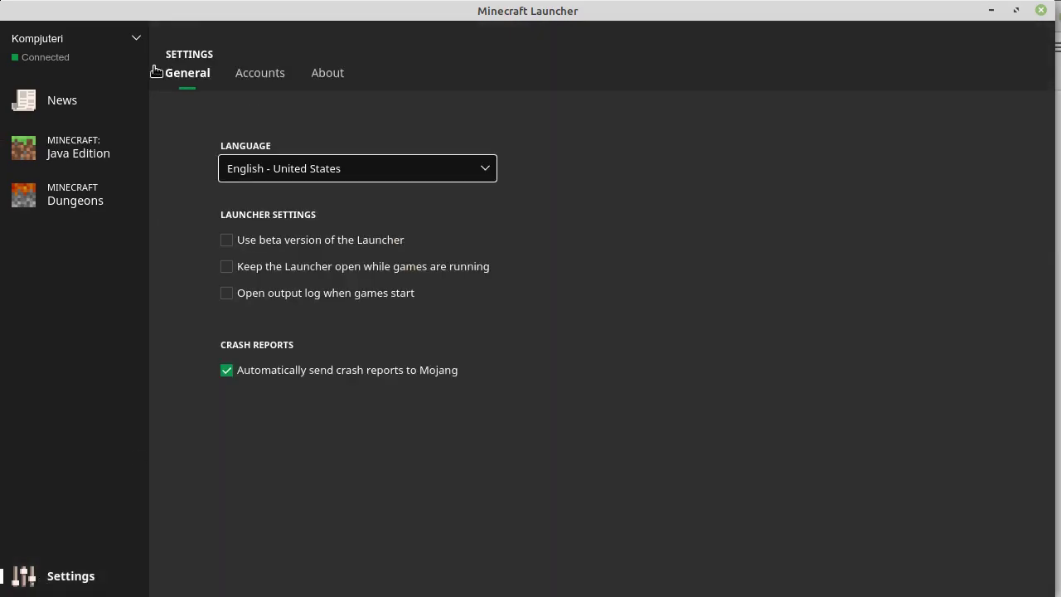
click(399, 168)
scroll(382, 274, down, 6)
scroll(345, 292, down, 10)
scroll(310, 290, down, 4)
scroll(310, 289, up, 5)
scroll(310, 289, up, 1)
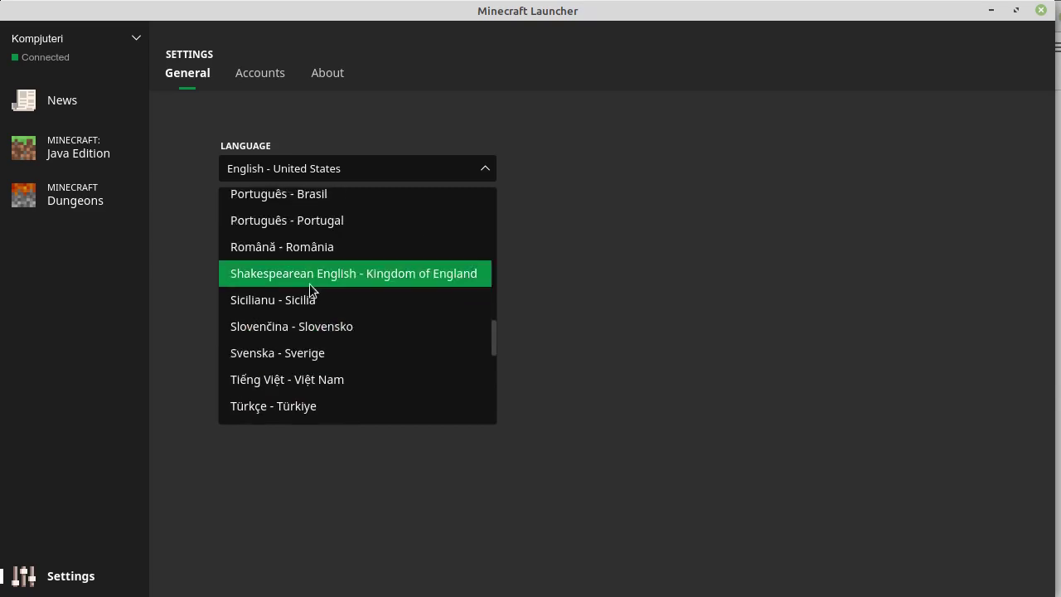